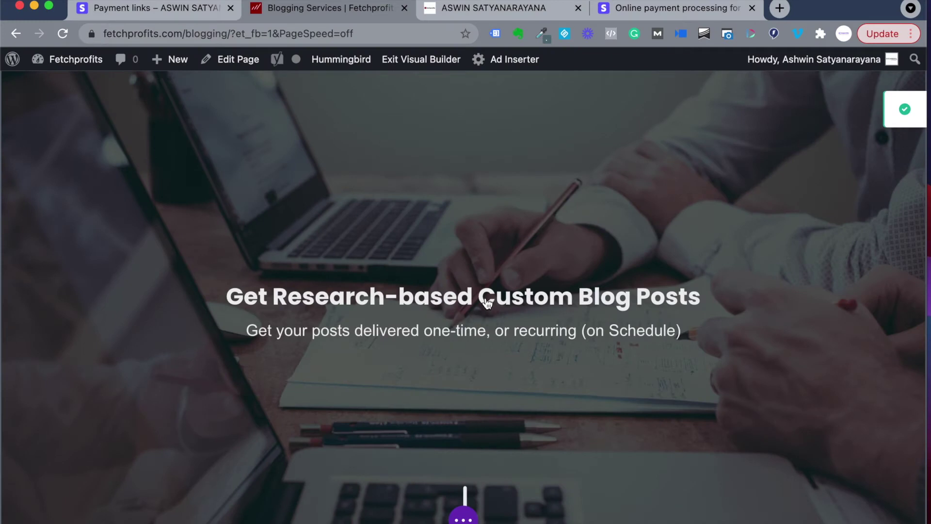
pyautogui.scroll(-3, 487, 302)
pyautogui.scroll(-4, 486, 302)
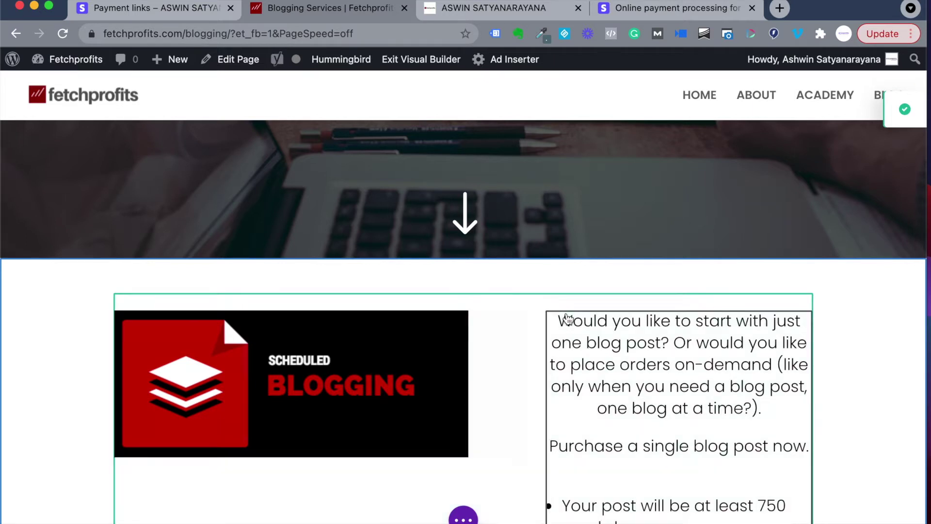
pyautogui.scroll(2, 565, 312)
pyautogui.scroll(-3, 567, 318)
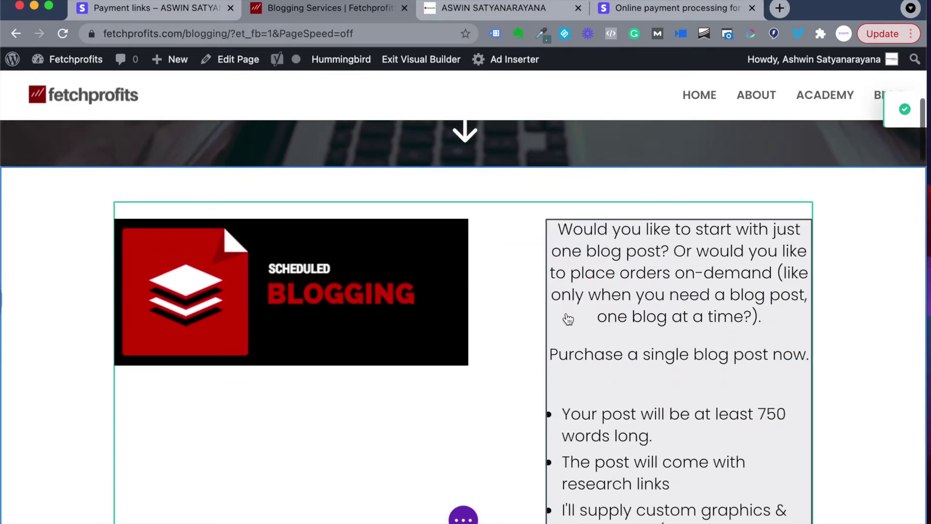
pyautogui.scroll(-4, 562, 316)
pyautogui.scroll(-2, 610, 343)
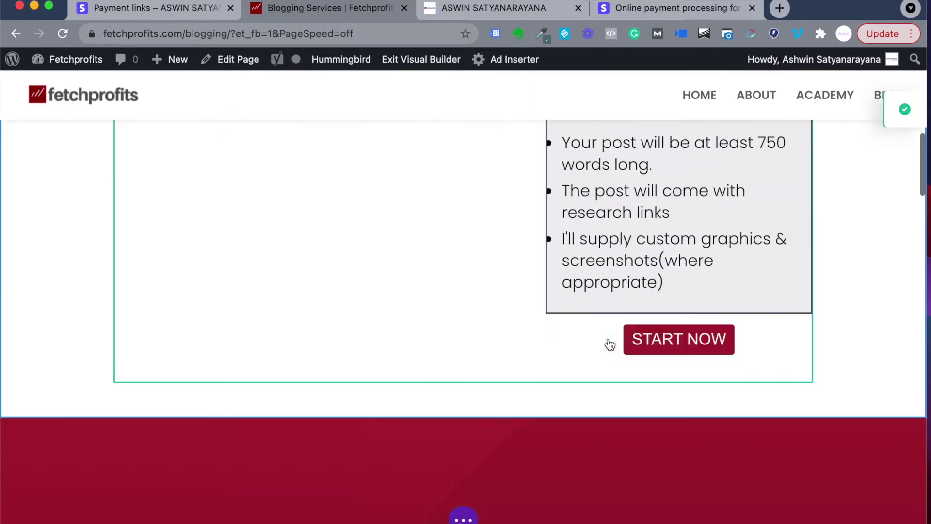
pyautogui.scroll(4, 610, 344)
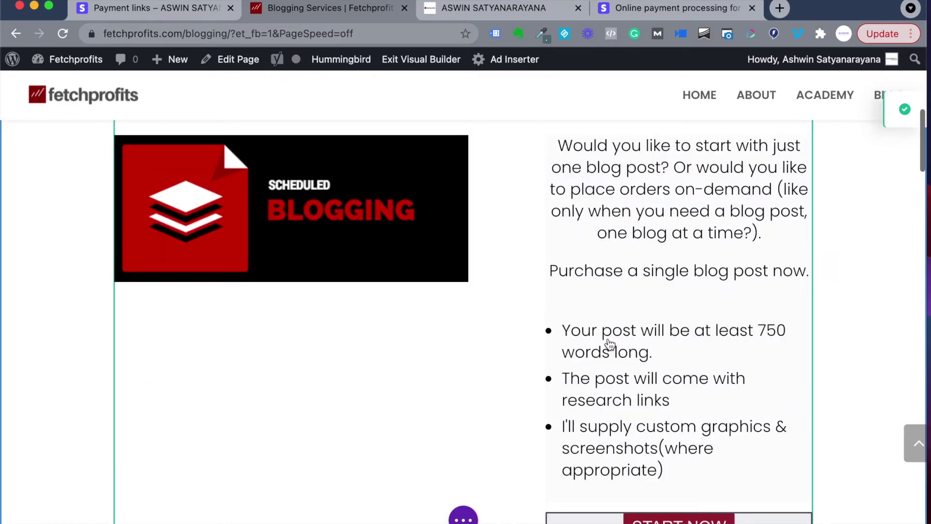
pyautogui.scroll(1, 630, 388)
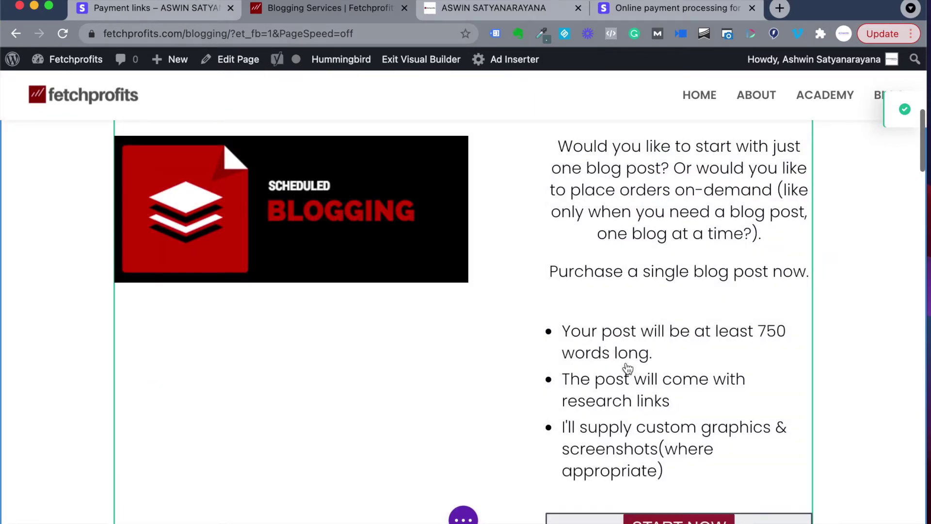
pyautogui.scroll(-5, 800, 201)
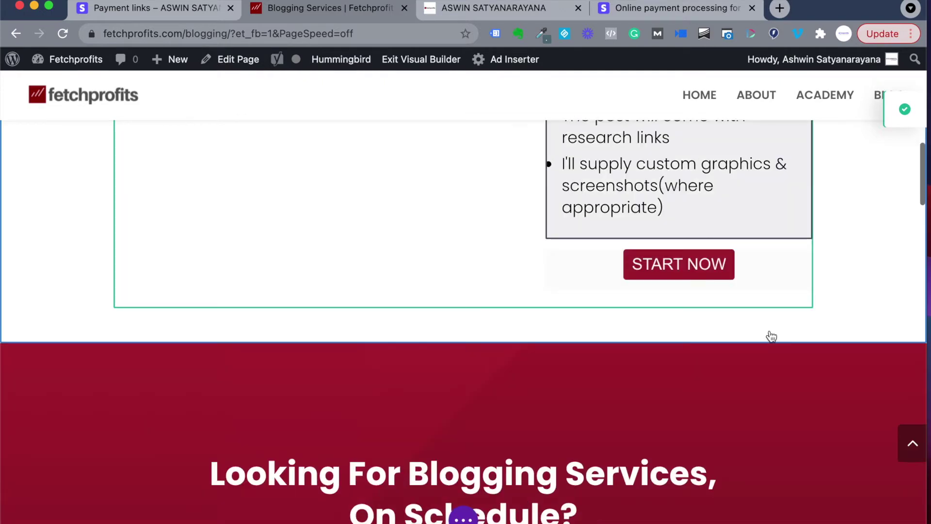
pyautogui.scroll(-6, 771, 336)
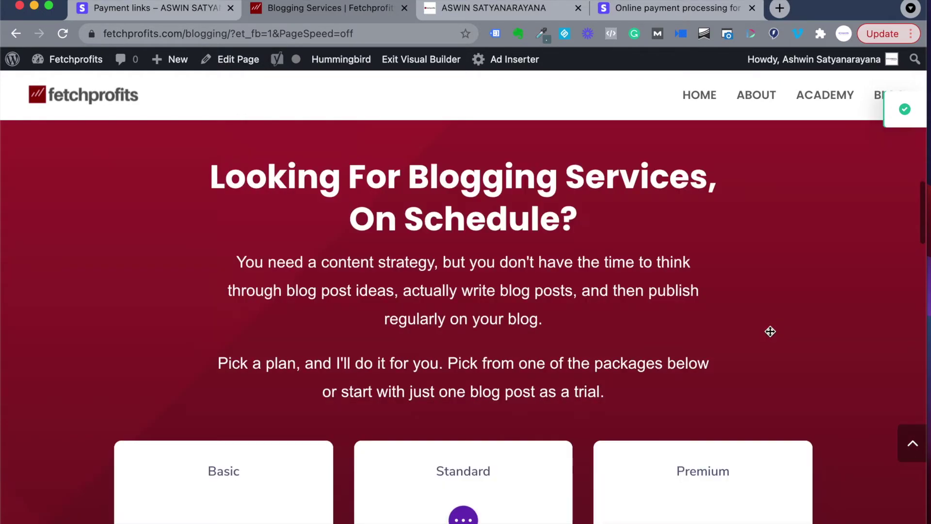
pyautogui.scroll(-6, 770, 331)
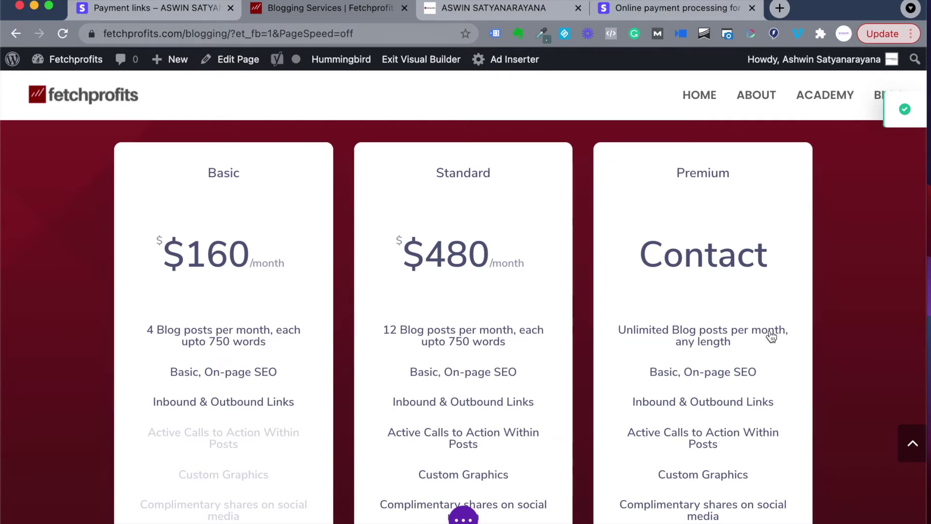
pyautogui.scroll(10, 754, 259)
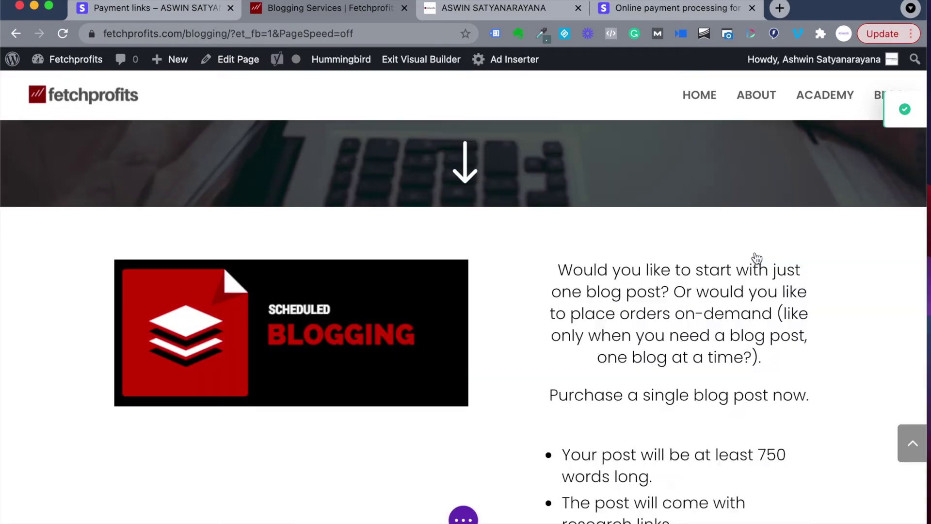
pyautogui.scroll(4, 755, 257)
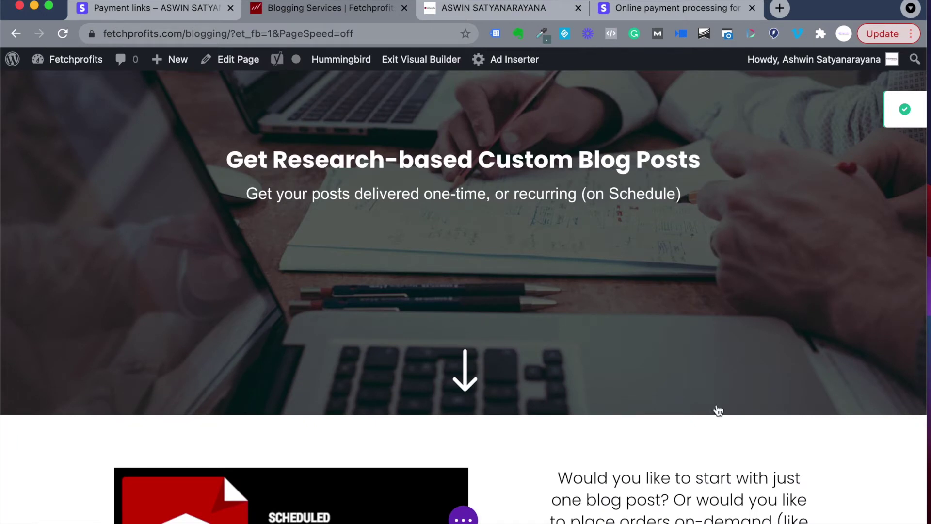
pyautogui.scroll(3, 718, 410)
pyautogui.scroll(-4, 718, 410)
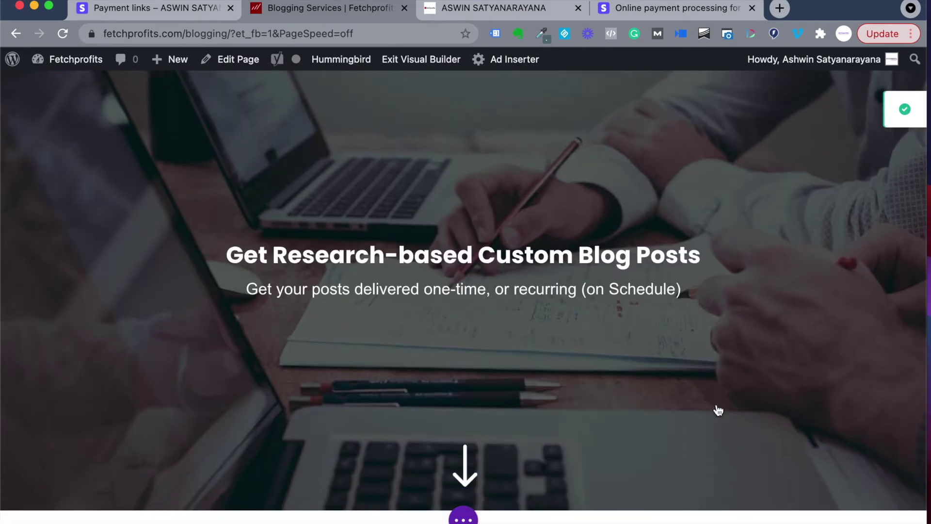
pyautogui.scroll(-2, 718, 410)
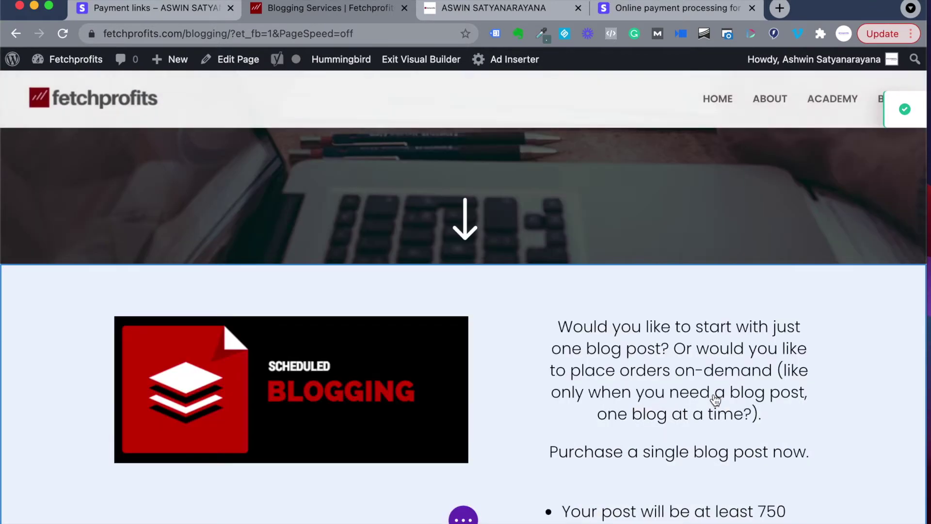
pyautogui.scroll(-5, 717, 405)
pyautogui.scroll(-5, 714, 400)
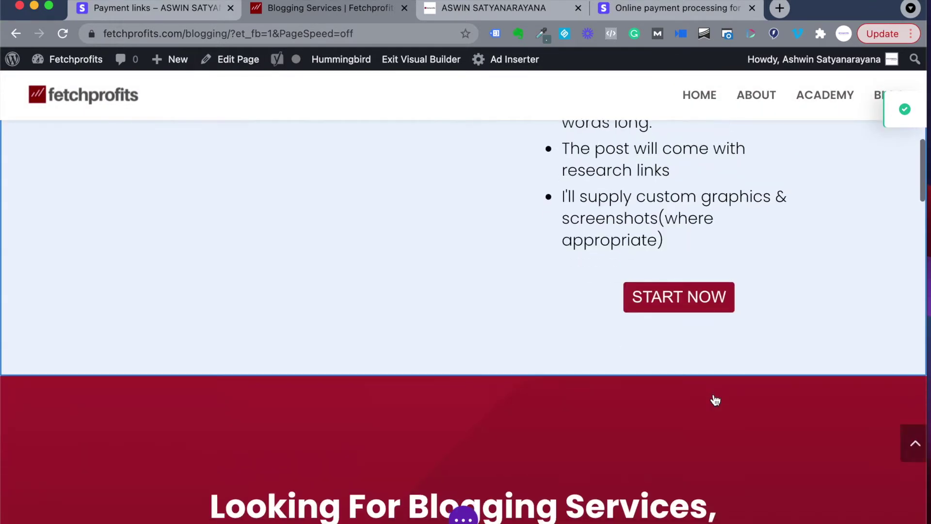
pyautogui.scroll(2, 544, 246)
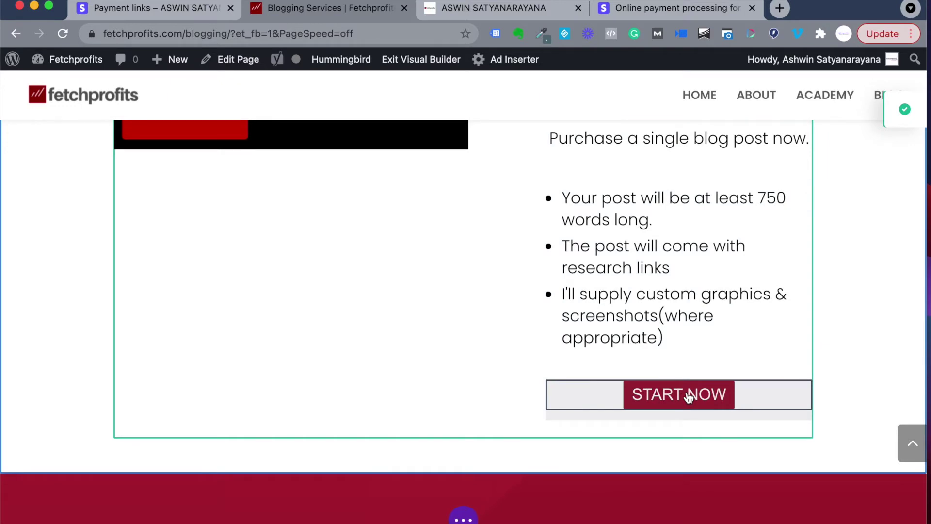
pyautogui.scroll(-10, 492, 428)
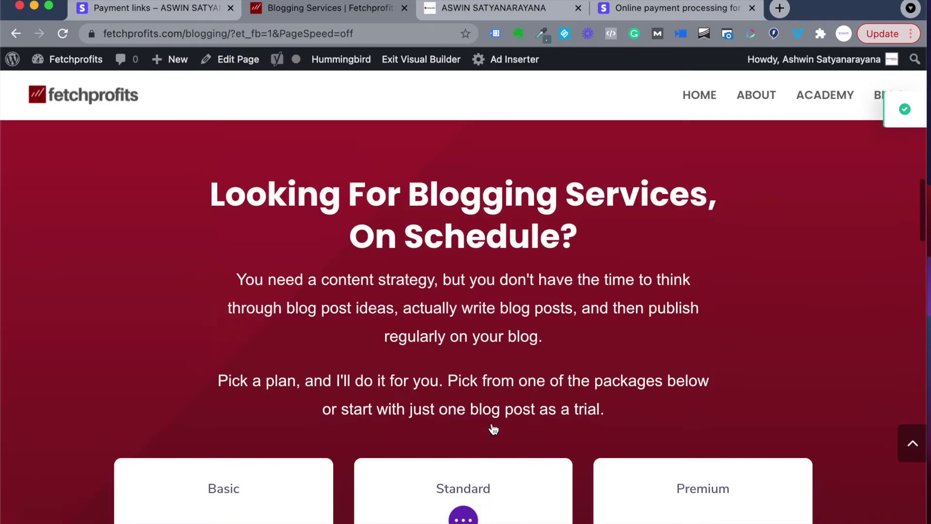
pyautogui.scroll(-5, 493, 429)
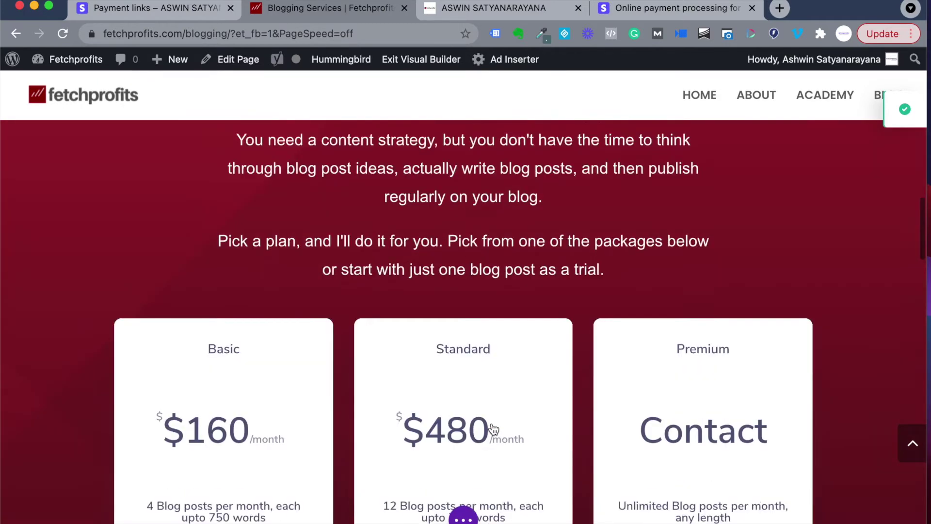
pyautogui.scroll(-1, 526, 322)
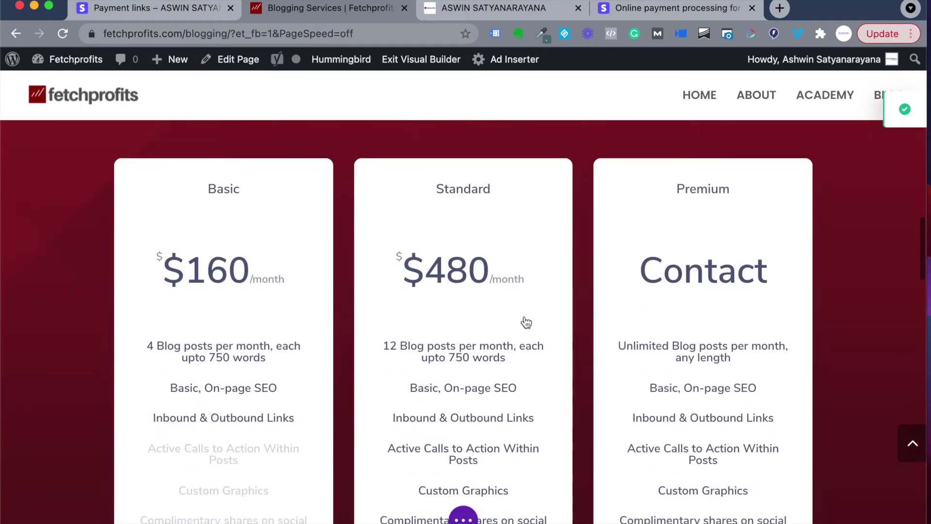
pyautogui.scroll(-4, 490, 318)
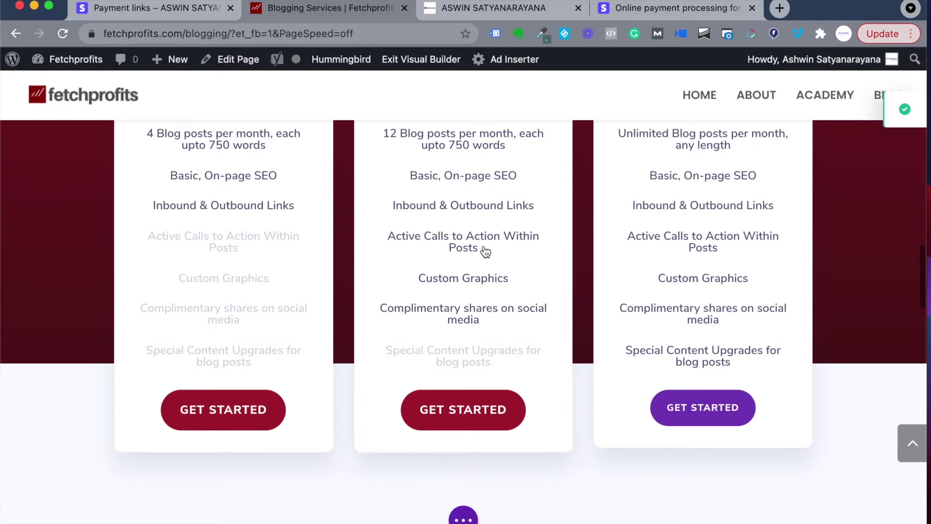
pyautogui.scroll(-1, 499, 250)
pyautogui.scroll(2, 501, 250)
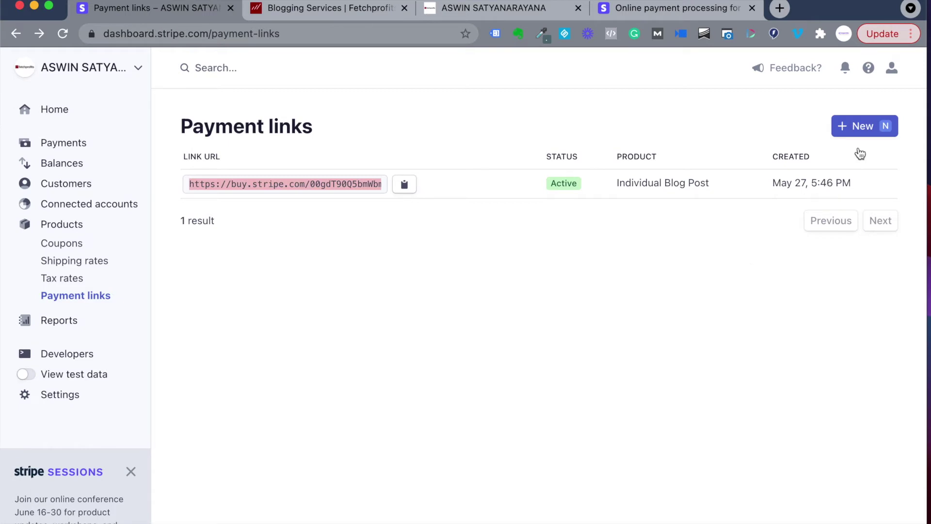
# Step: Start a new payment link and bring up the product choices Blogging Basic and Individual Blog Post
pyautogui.click(852, 132)
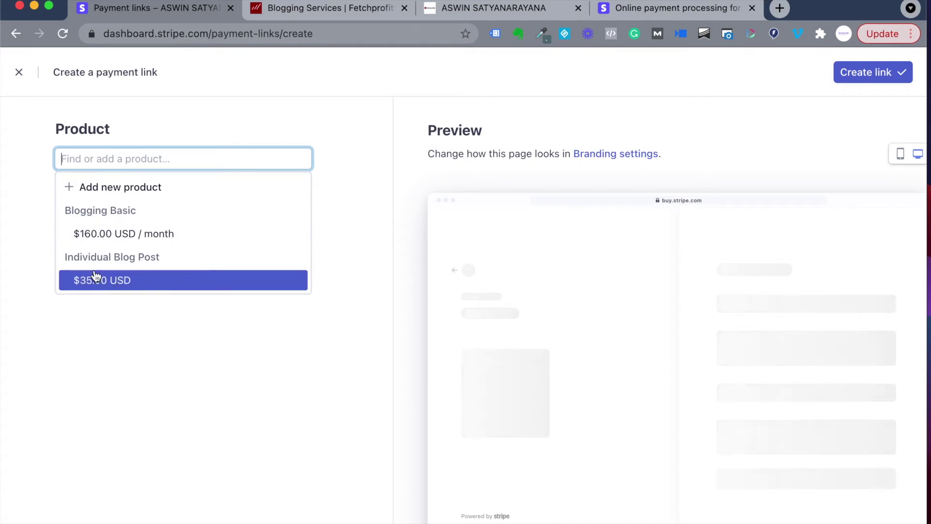
pyautogui.click(102, 189)
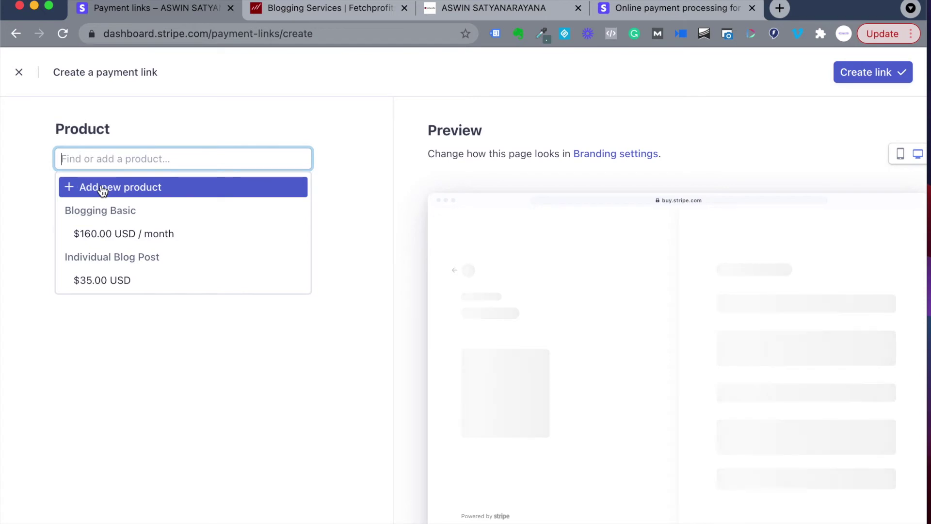
pyautogui.click(102, 189)
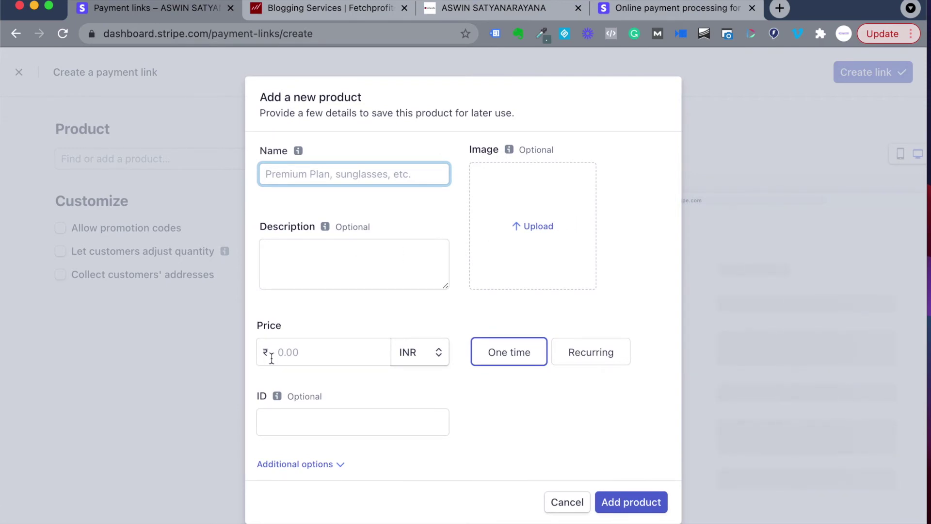
pyautogui.click(416, 352)
pyautogui.scroll(-5, 430, 470)
pyautogui.click(515, 364)
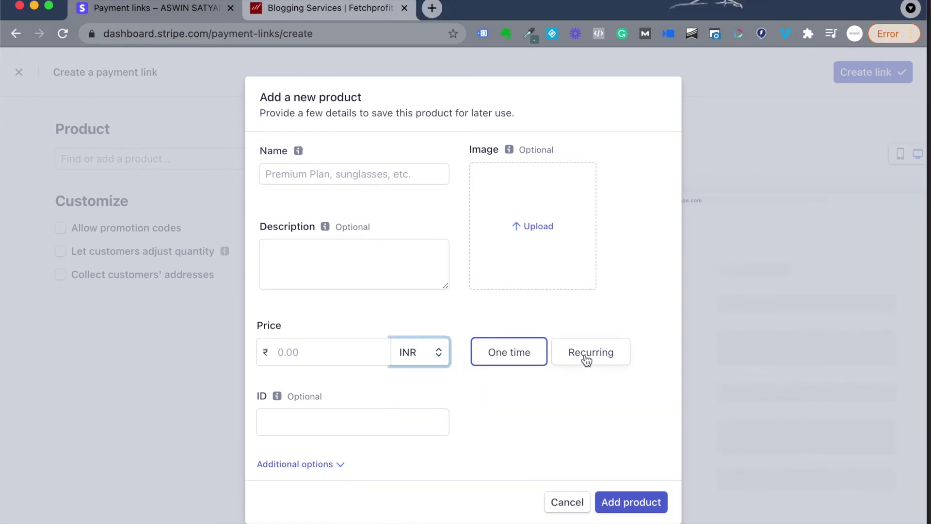
pyautogui.click(354, 422)
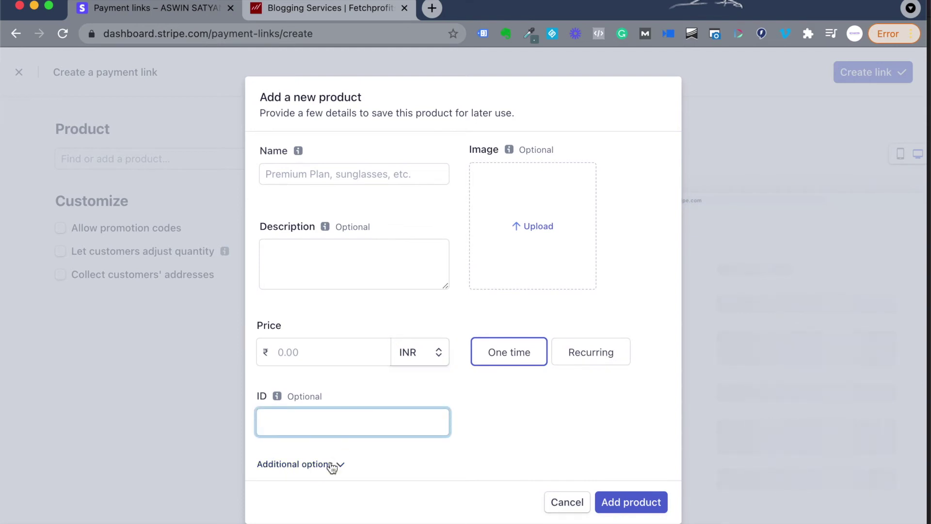
pyautogui.press('Tab')
pyautogui.press('Return')
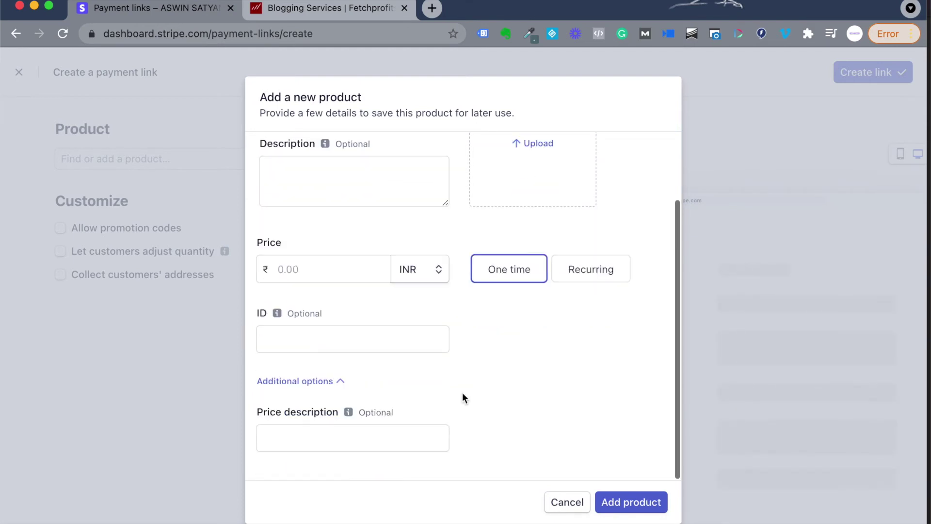
pyautogui.click(369, 434)
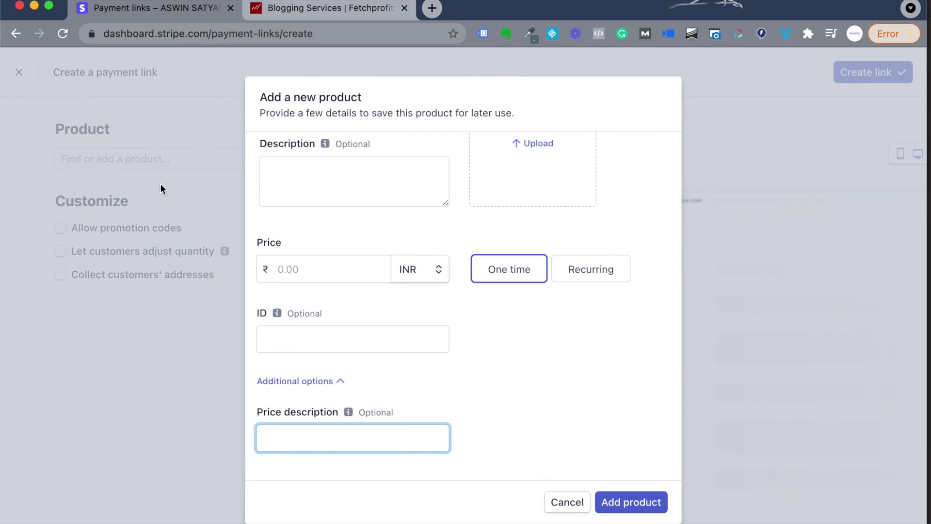
pyautogui.click(171, 161)
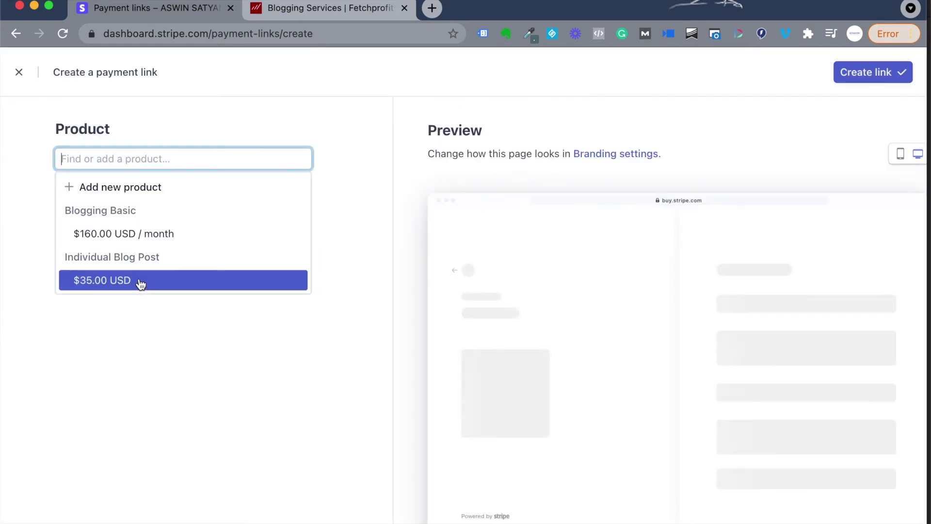
# Step: Choose the $35.00 USD Individual Blog Post price and enable promotion codes and adjustable quantity
pyautogui.click(140, 281)
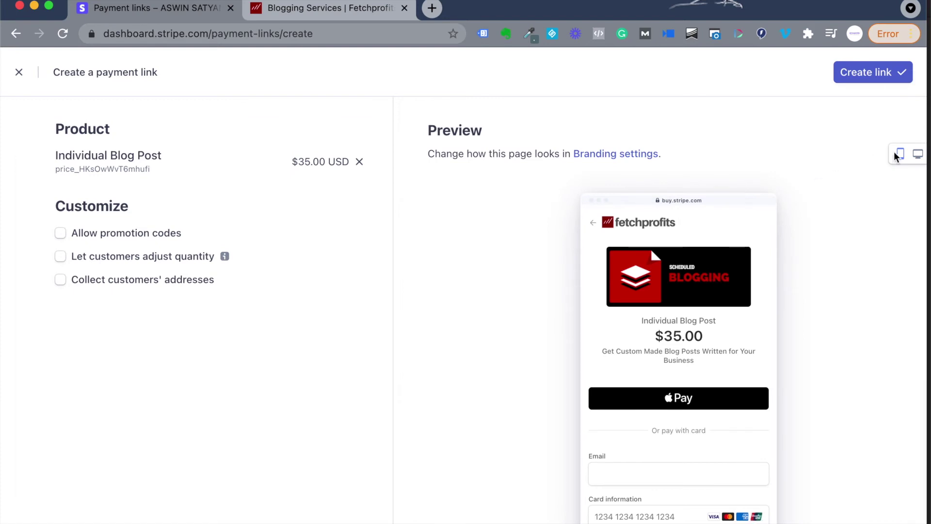
pyautogui.click(916, 155)
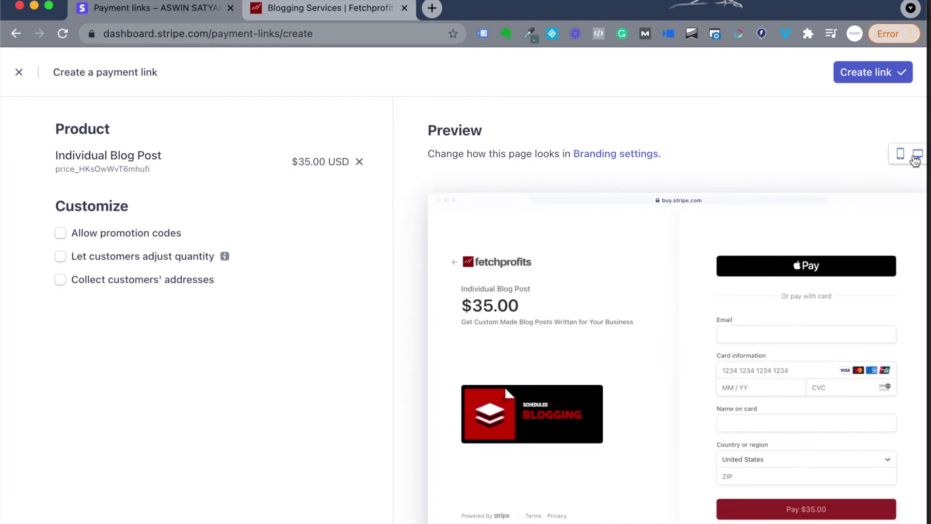
pyautogui.click(60, 234)
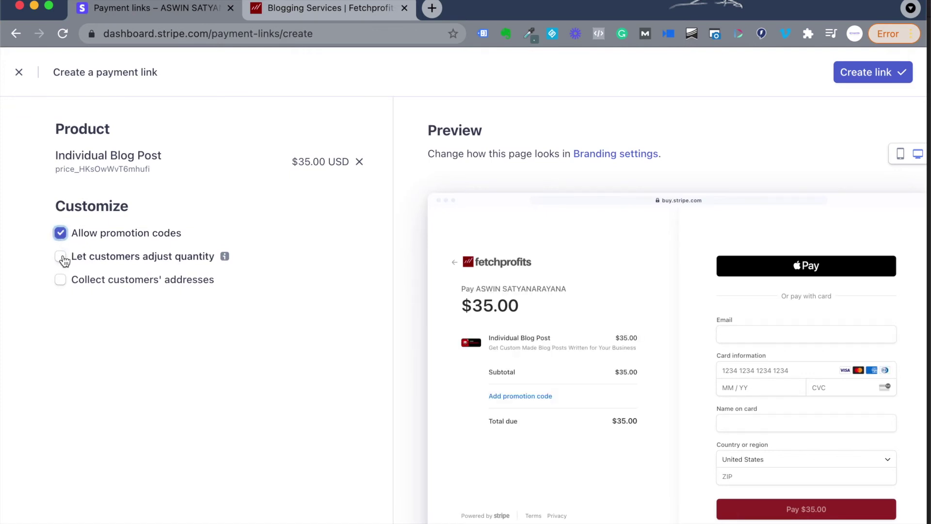
pyautogui.click(61, 257)
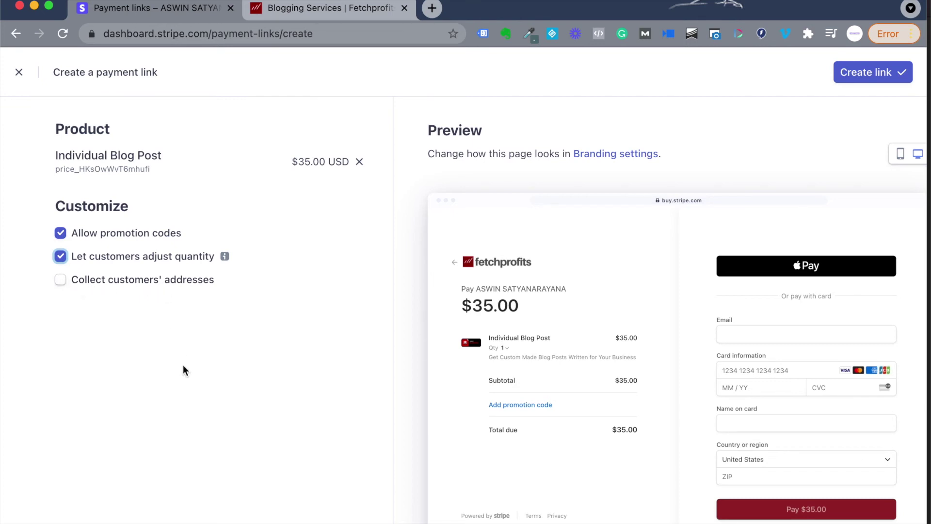
# Step: Try address collection with shipping, then leave customer address collection turned off
pyautogui.click(60, 281)
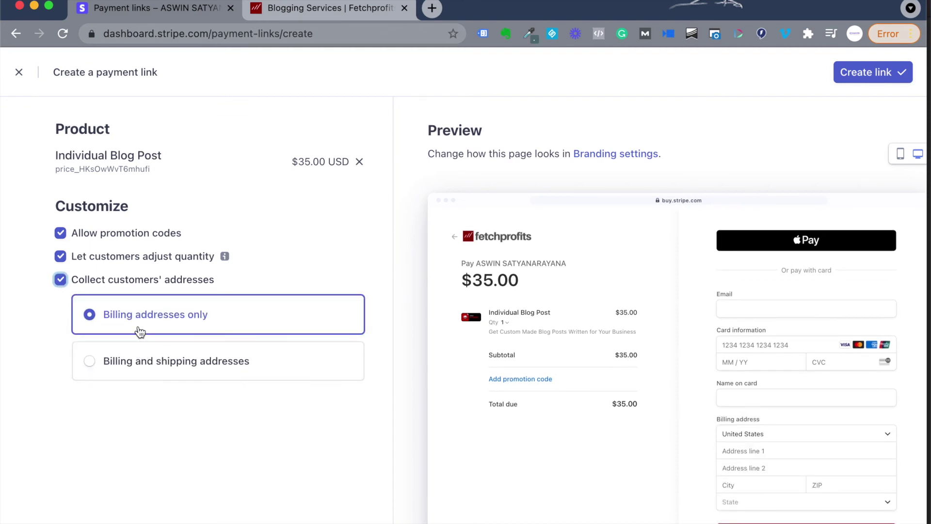
pyautogui.click(142, 359)
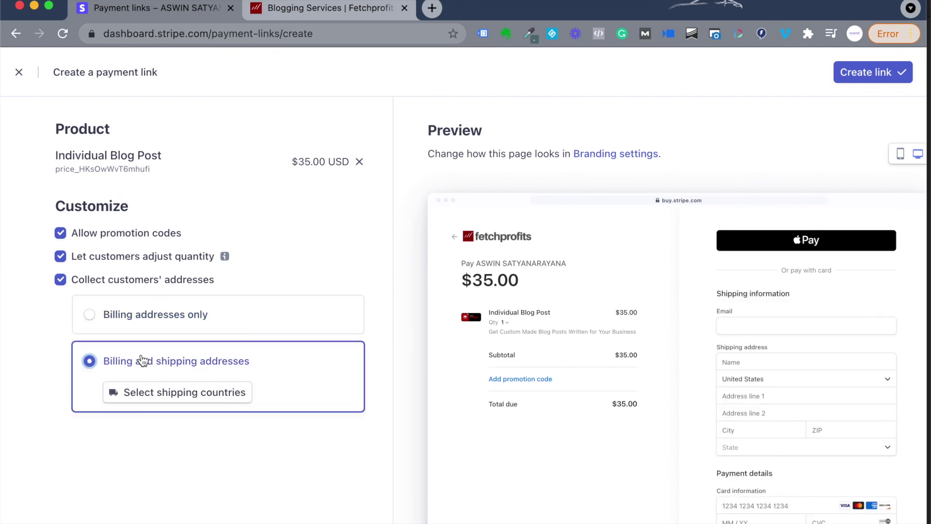
pyautogui.click(62, 280)
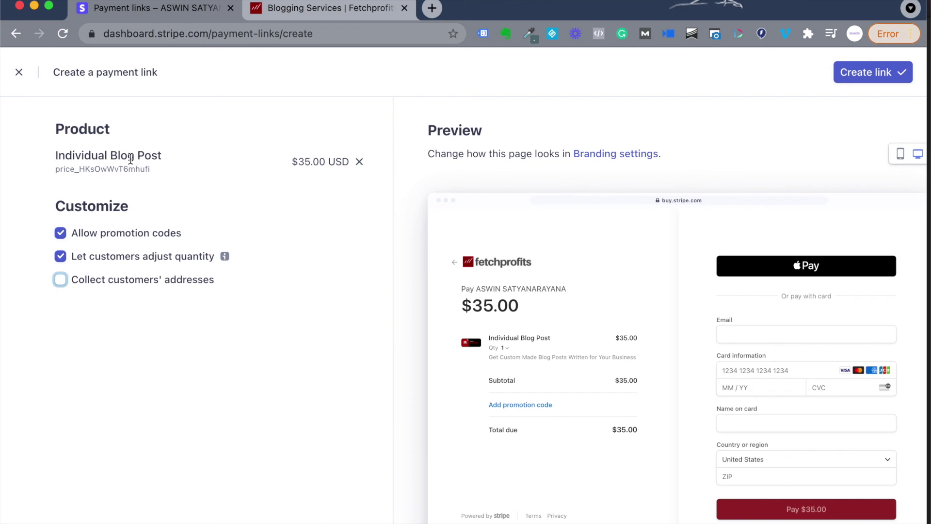
# Step: Close the editor, copy the new Individual Blog Post link URL, and return to the Blogging Services page
pyautogui.click(19, 74)
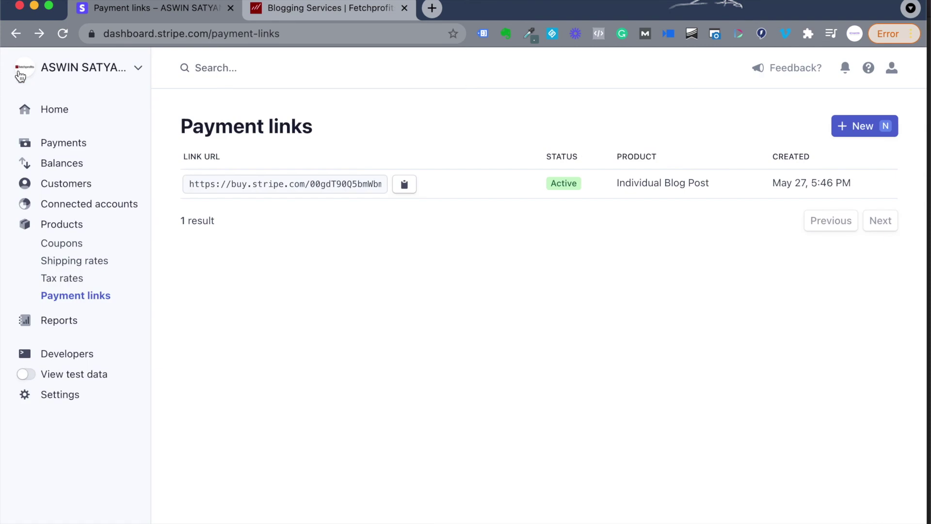
pyautogui.click(293, 185)
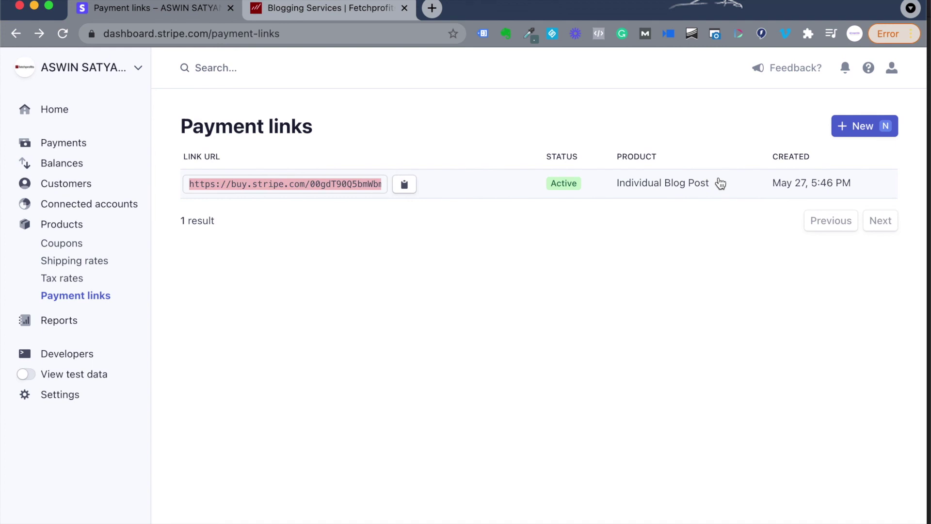
pyautogui.click(611, 307)
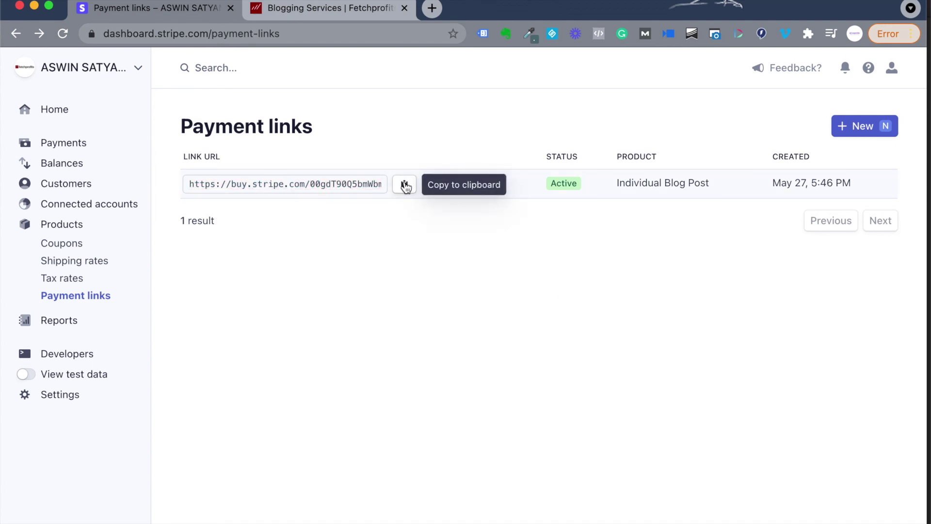
pyautogui.click(300, 9)
# Step: Scroll down to the 'Purchase a single blog post now' offer and its START NOW button
pyautogui.scroll(-10, 538, 276)
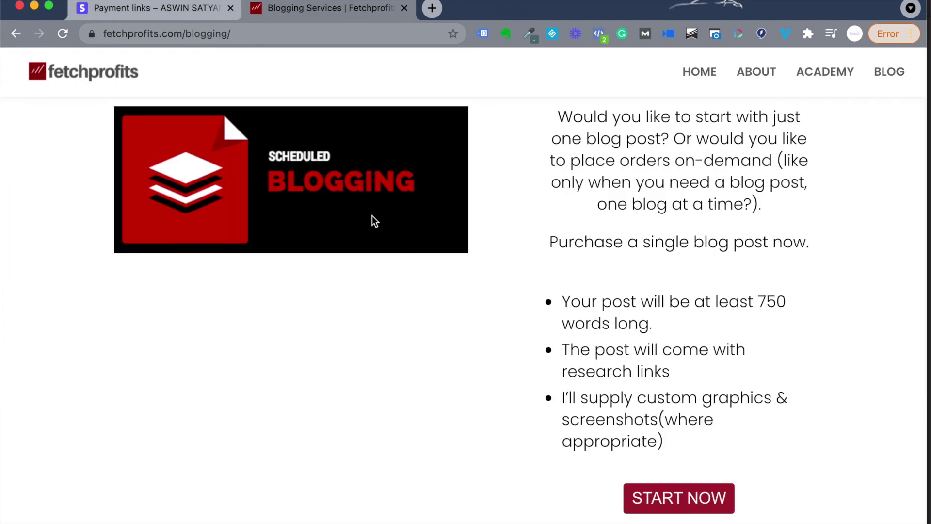